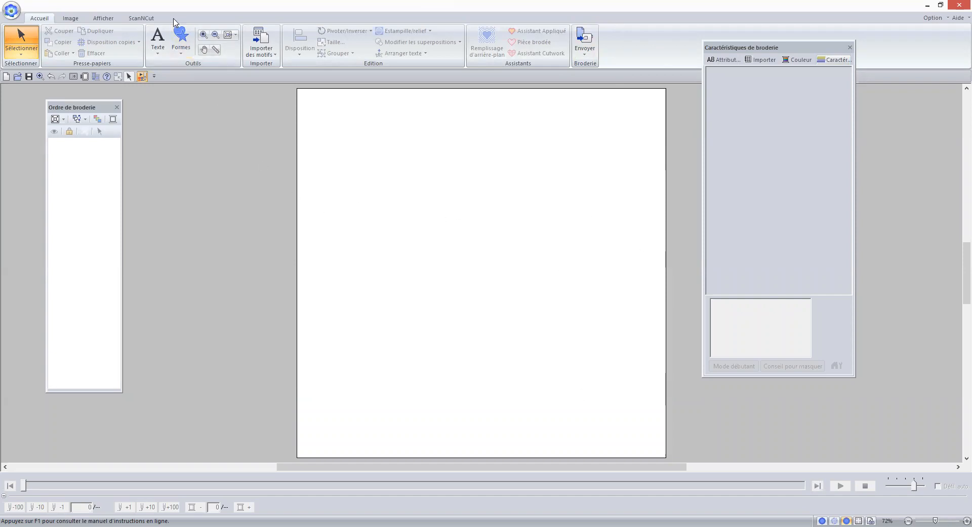
- Draw a filled ellipse about 93 mm wide and 50 mm high in the upper middle of the design page
{"action": "left_click", "coordinate": [182, 33]}
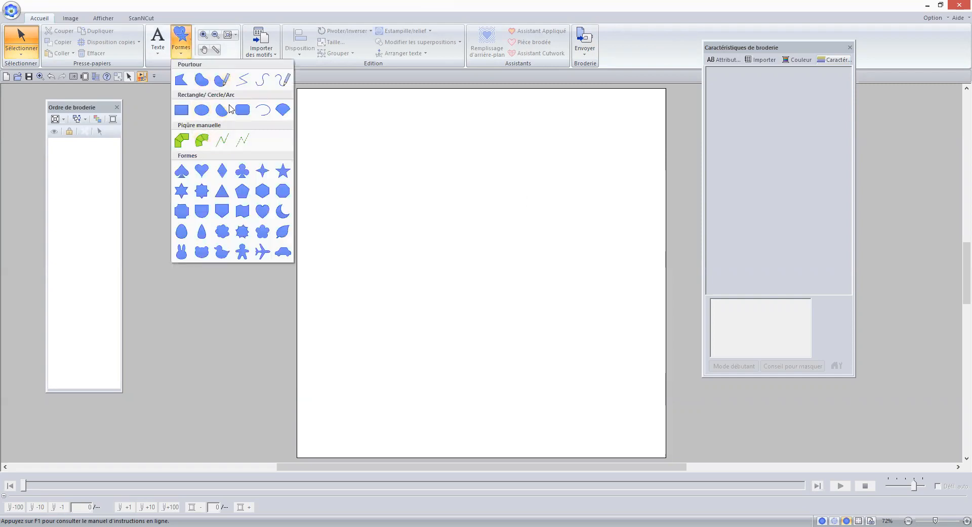
{"action": "left_click", "coordinate": [202, 108]}
{"action": "left_click_drag", "start_coordinate": [389, 282], "coordinate": [559, 188]}
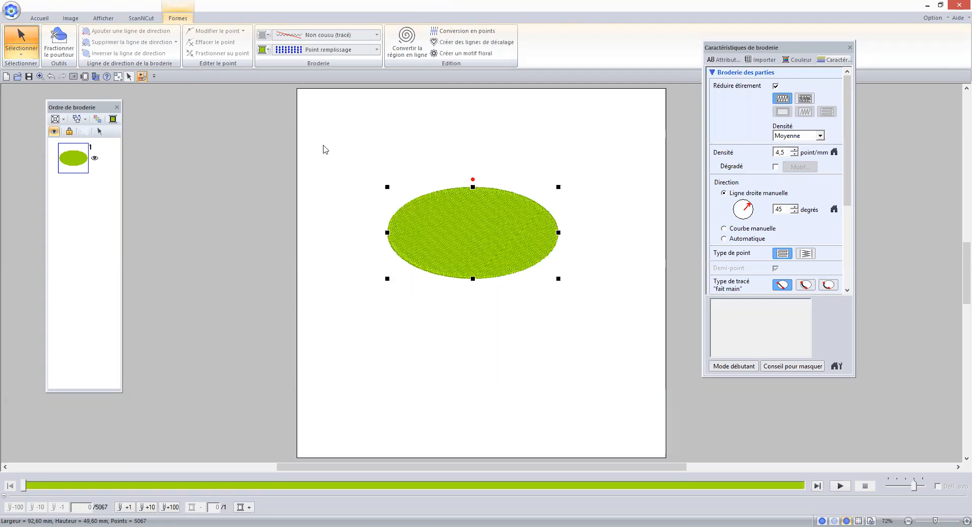
- Draw a spade shape about 42.5 mm wide and 74 mm high overlapping the ellipse, and fill it with orange-red thread
{"action": "left_click", "coordinate": [40, 19]}
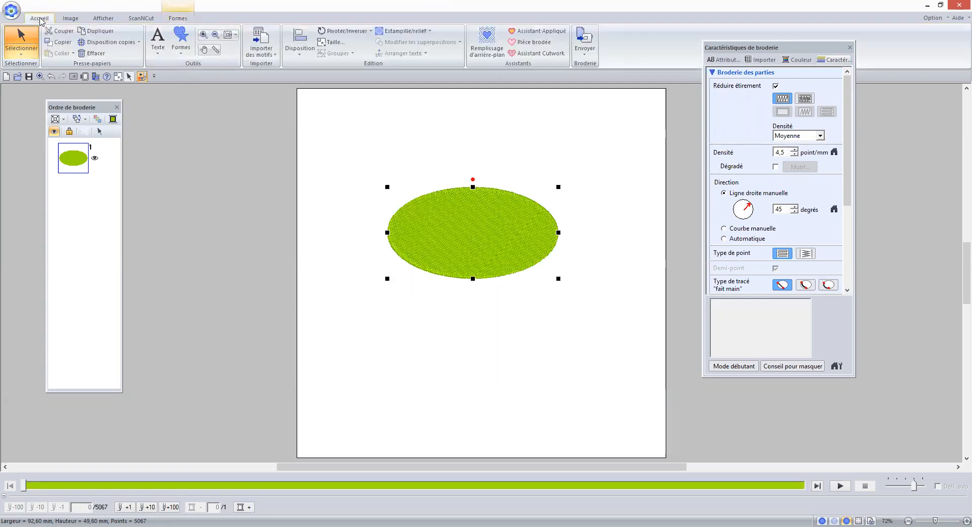
{"action": "left_click", "coordinate": [181, 38]}
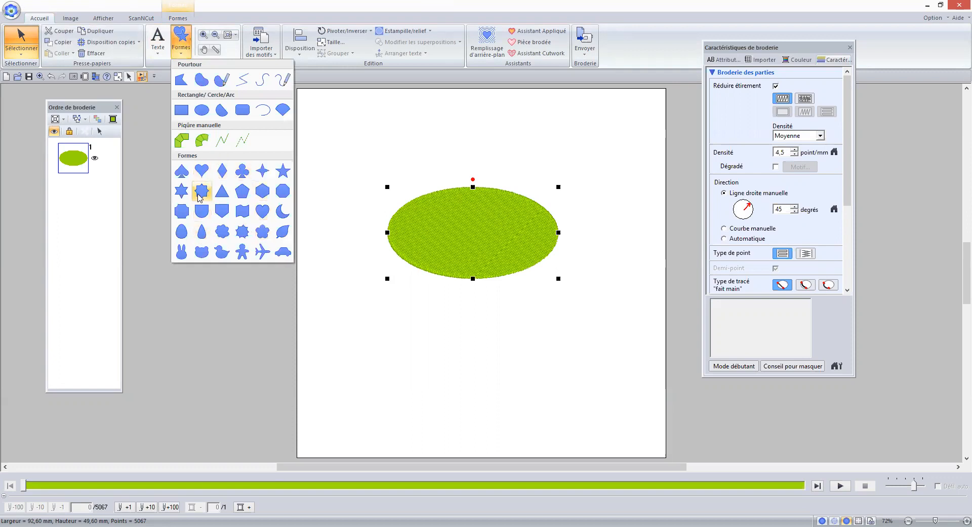
{"action": "left_click", "coordinate": [182, 173]}
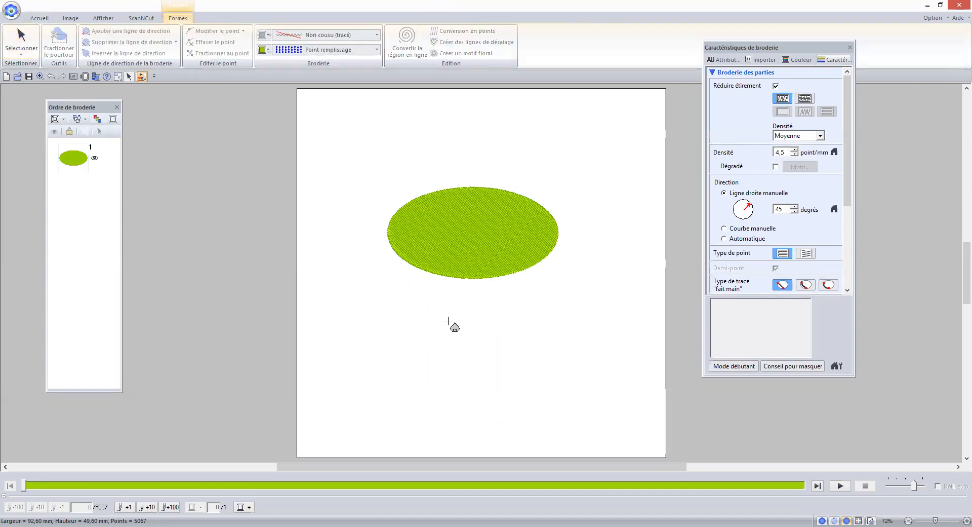
{"action": "left_click_drag", "start_coordinate": [446, 338], "coordinate": [523, 202]}
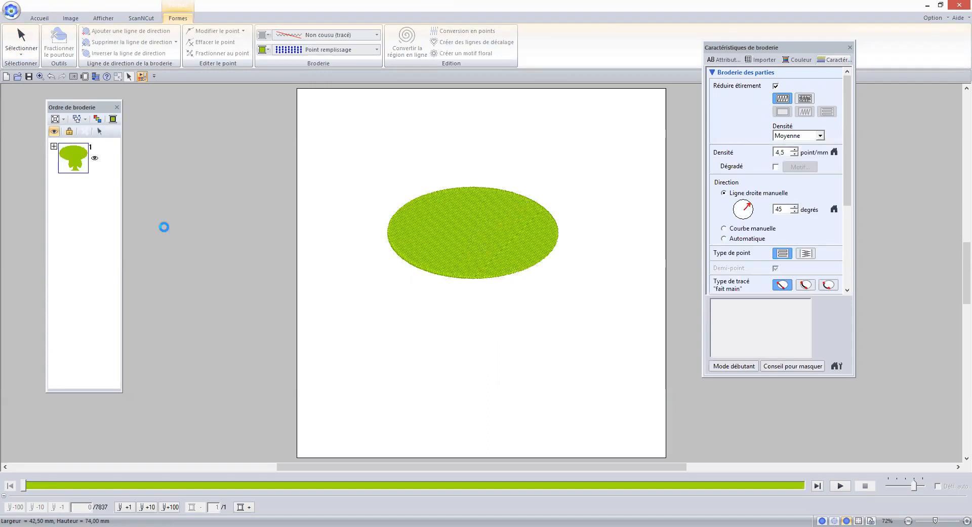
{"action": "left_click", "coordinate": [269, 51]}
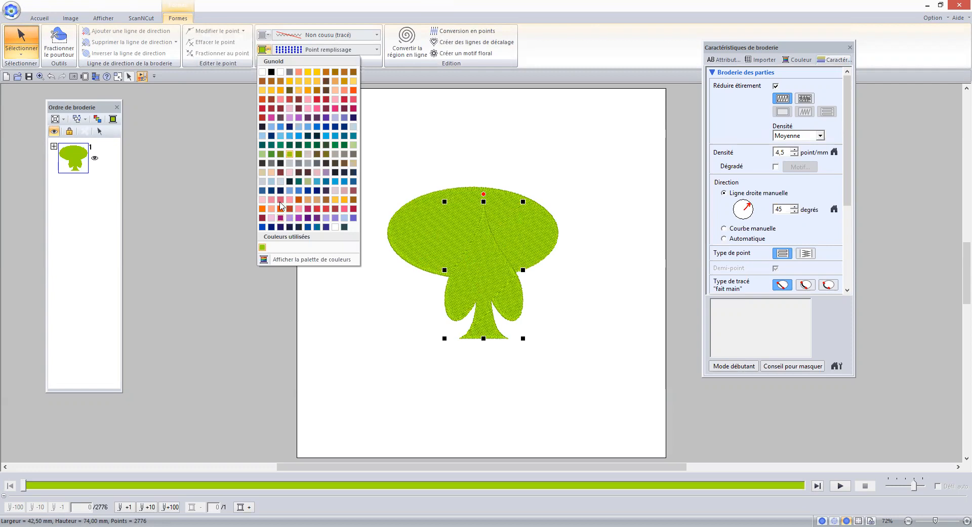
{"action": "left_click", "coordinate": [263, 100]}
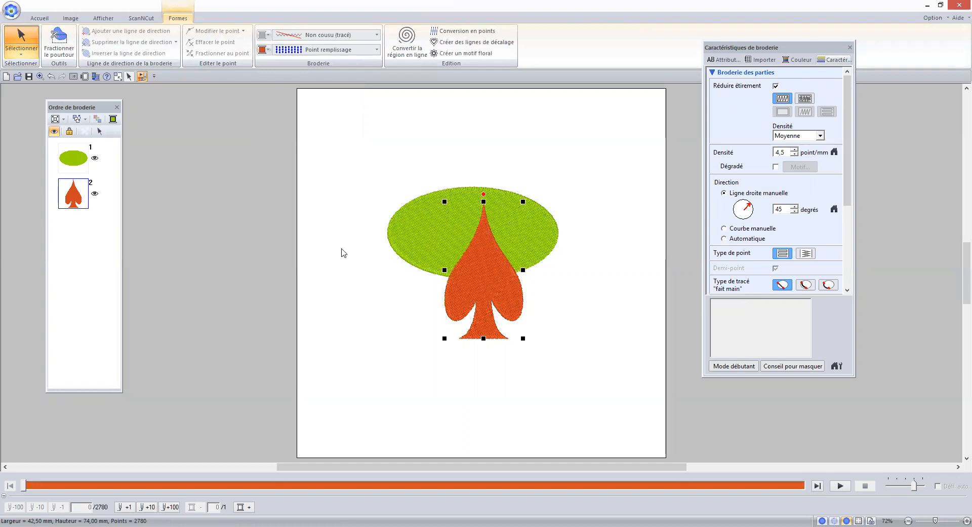
- Select the ellipse and the spade together and remove the overlap between them (Supprimer la superposition)
{"action": "left_click_drag", "start_coordinate": [380, 164], "coordinate": [575, 354]}
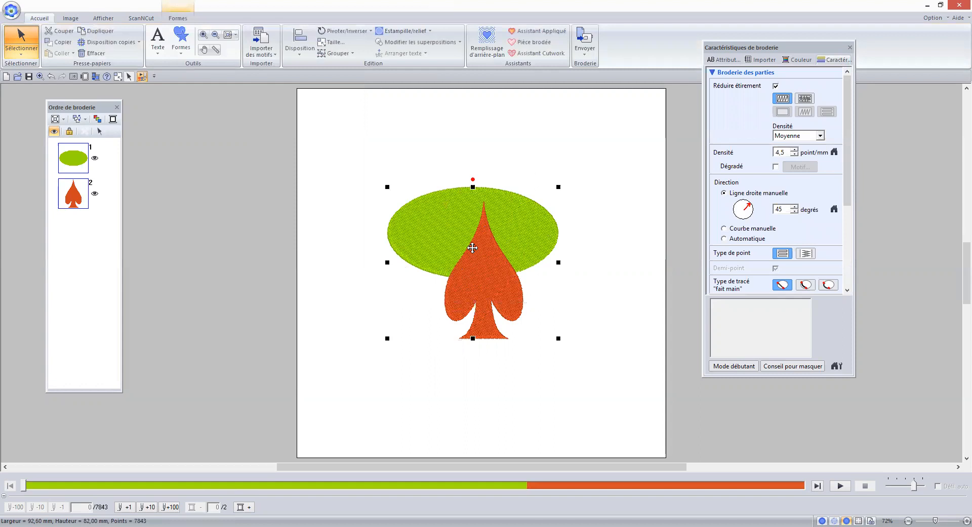
{"action": "right_click", "coordinate": [73, 158]}
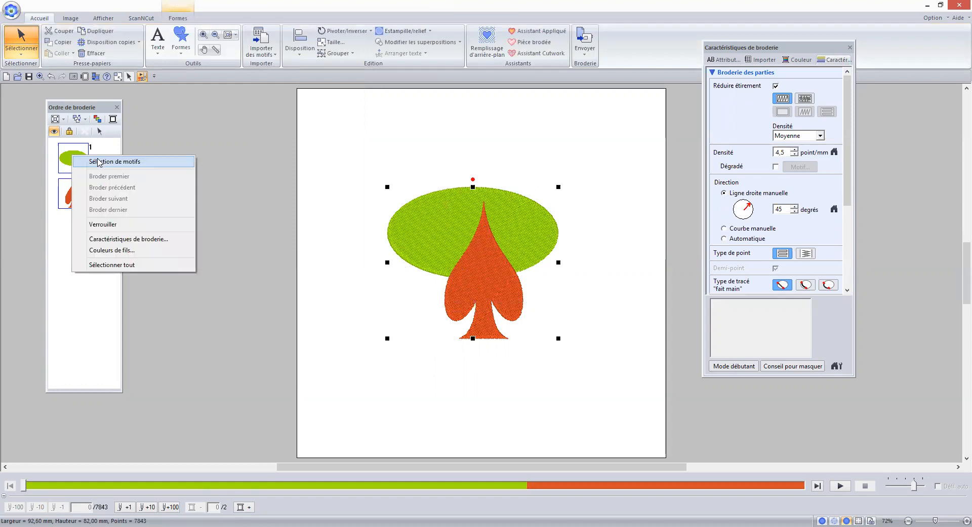
{"action": "left_click", "coordinate": [98, 161]}
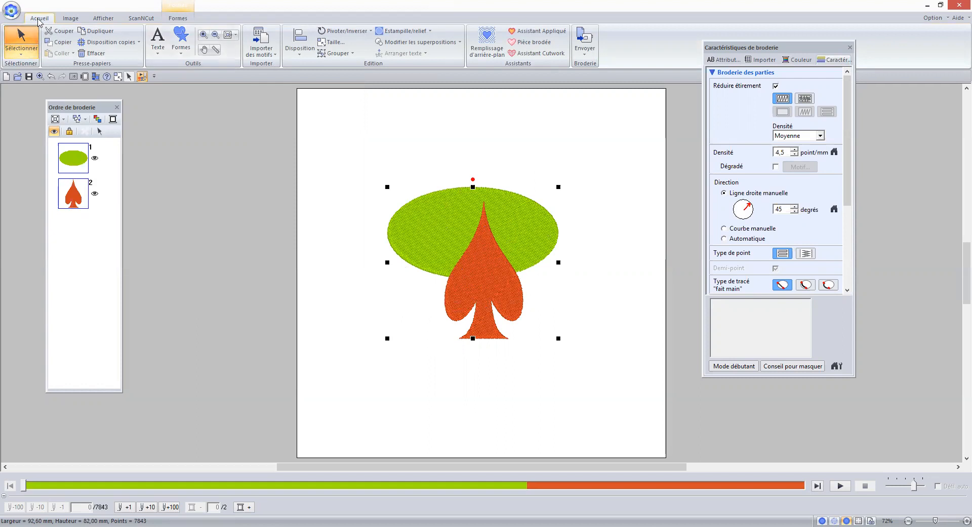
{"action": "left_click", "coordinate": [406, 45]}
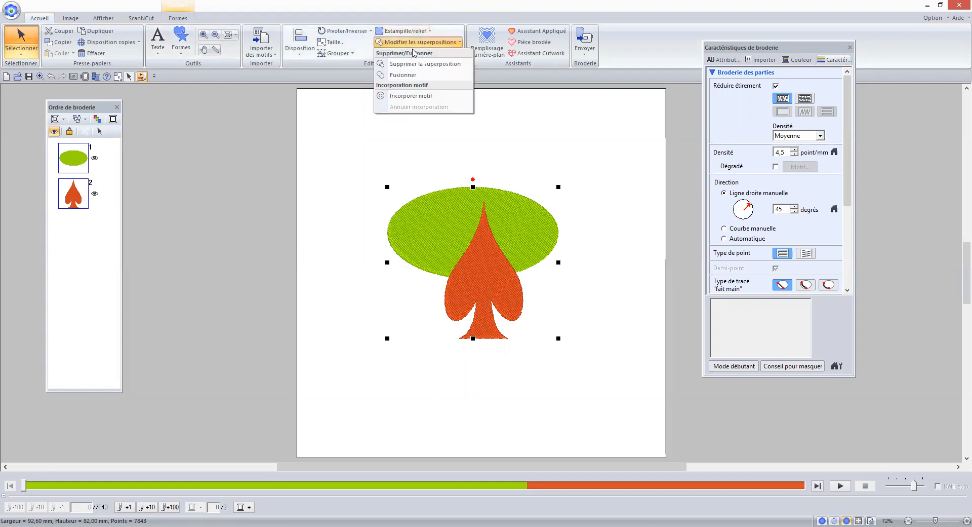
{"action": "left_click", "coordinate": [421, 65]}
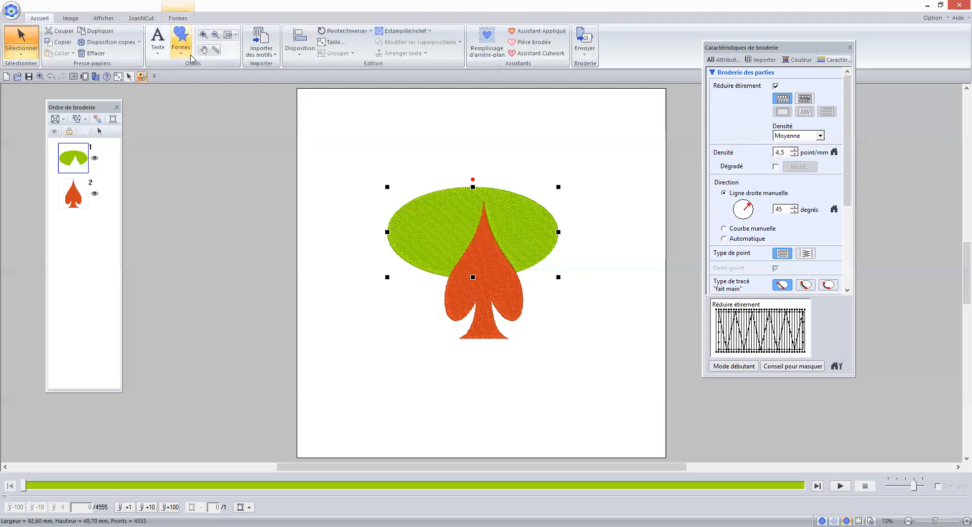
- Start a new blank design and draw a large irregular closed straight-line shape with a small pointed corner at its lower left
{"action": "left_click", "coordinate": [7, 77]}
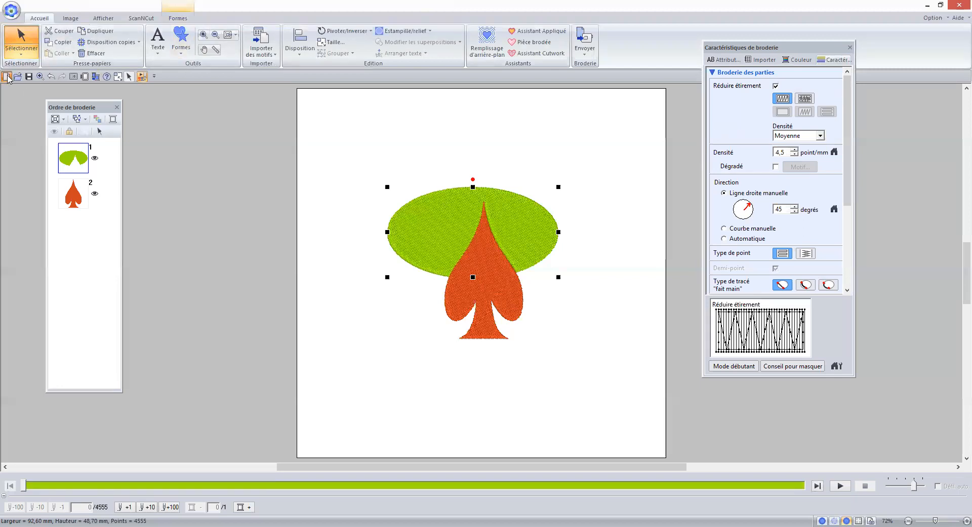
{"action": "left_click", "coordinate": [503, 290]}
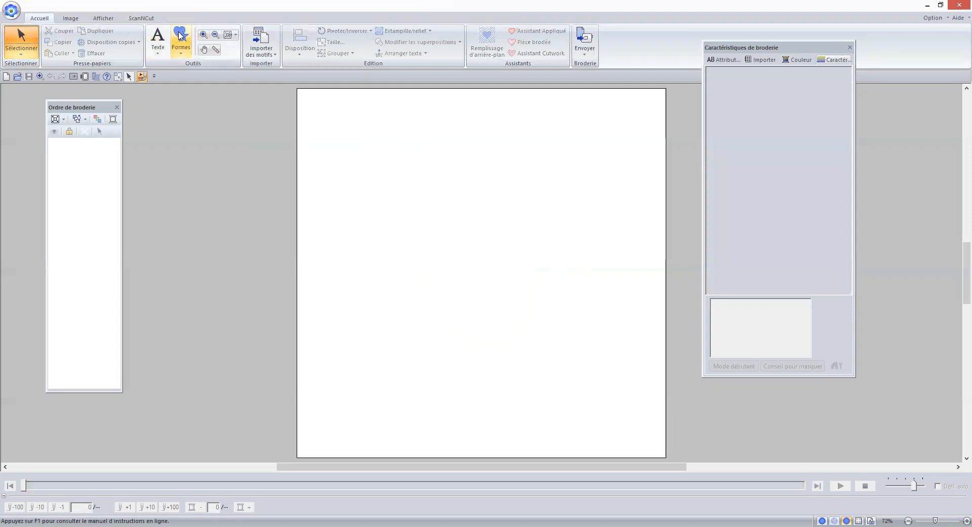
{"action": "left_click", "coordinate": [180, 36]}
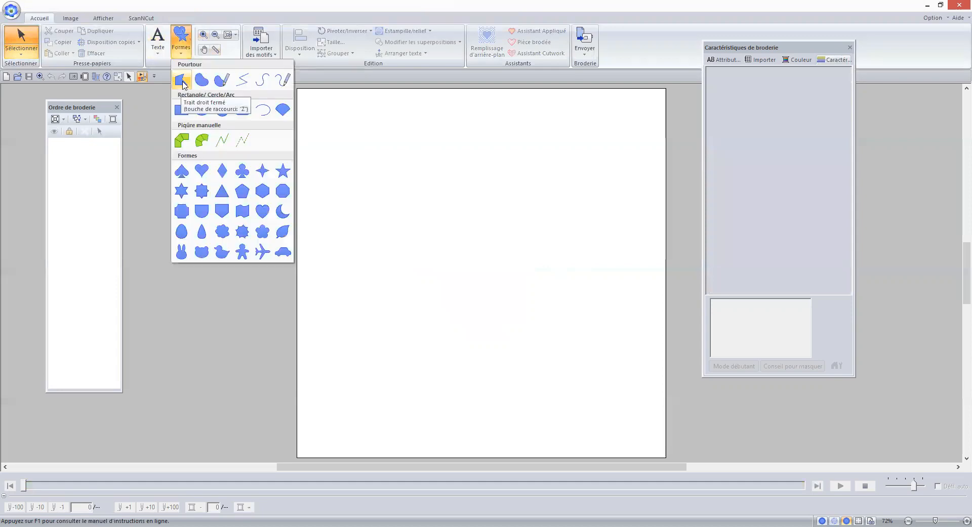
{"action": "left_click", "coordinate": [182, 80]}
{"action": "left_click", "coordinate": [382, 161]}
{"action": "left_click", "coordinate": [578, 157]}
{"action": "left_click", "coordinate": [546, 333]}
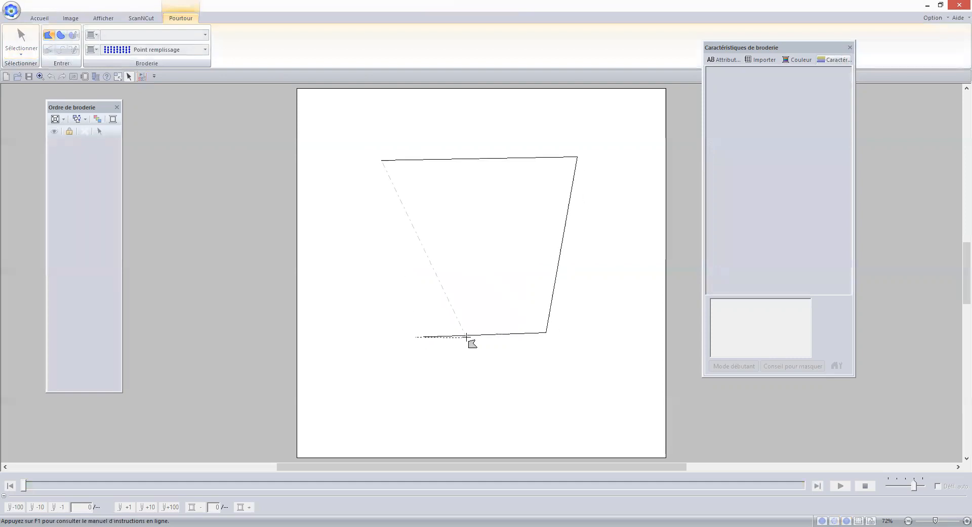
{"action": "left_click", "coordinate": [454, 344]}
{"action": "left_click", "coordinate": [425, 360]}
{"action": "left_click", "coordinate": [404, 324]}
{"action": "left_click", "coordinate": [411, 285]}
{"action": "left_click", "coordinate": [393, 203]}
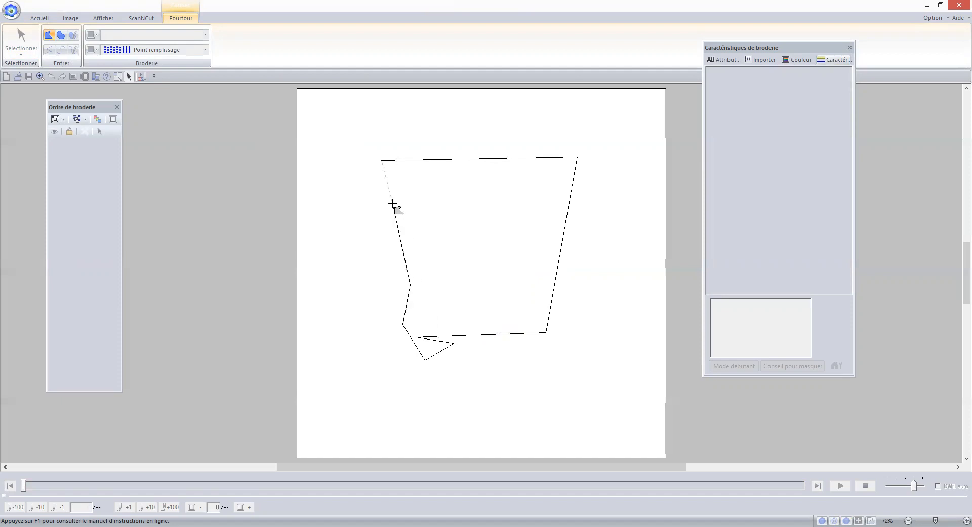
{"action": "left_click", "coordinate": [334, 170]}
{"action": "left_click", "coordinate": [387, 157]}
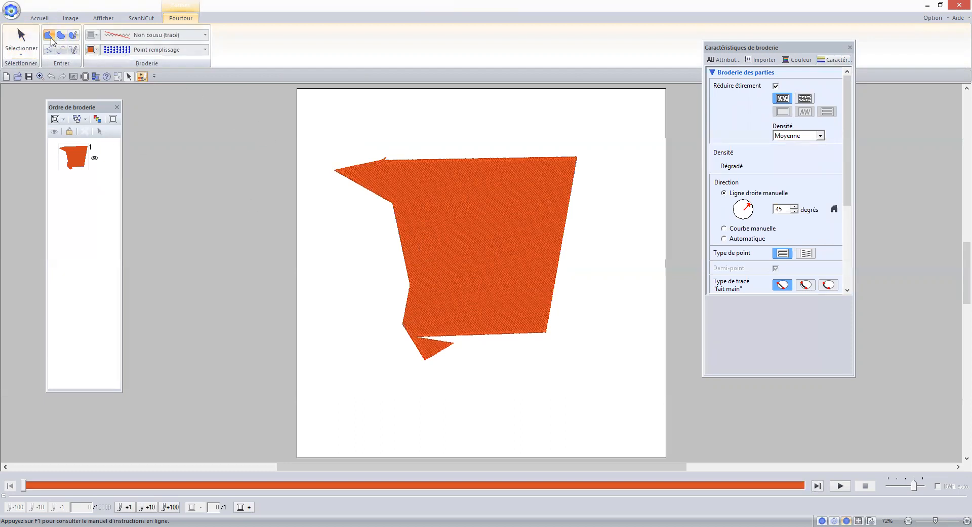
- Set the fill colour to green and draw a five-sided closed straight-line shape overlapping the orange shape's right edge
{"action": "left_click", "coordinate": [95, 50]}
{"action": "left_click", "coordinate": [118, 156]}
{"action": "left_click", "coordinate": [613, 201]}
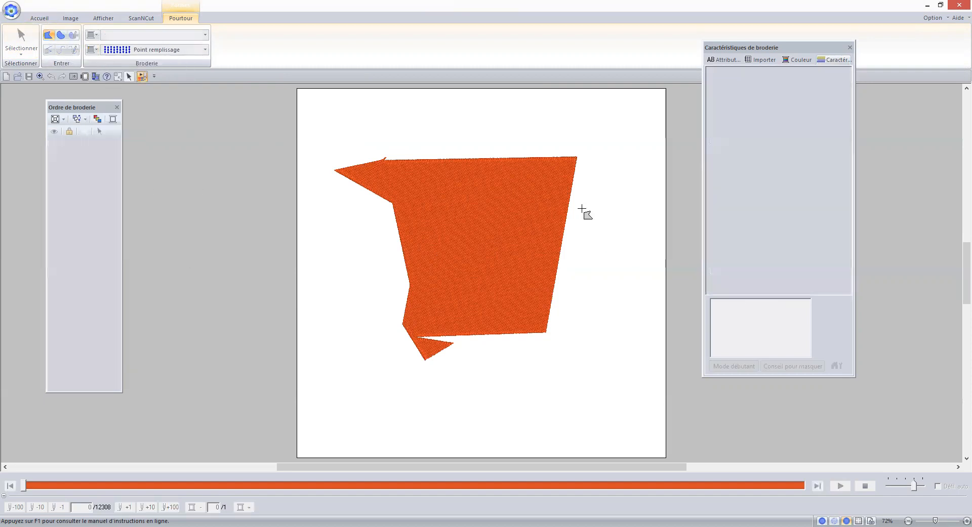
{"action": "left_click", "coordinate": [505, 218]}
{"action": "left_click", "coordinate": [524, 266]}
{"action": "left_click", "coordinate": [575, 282]}
{"action": "left_click", "coordinate": [600, 246]}
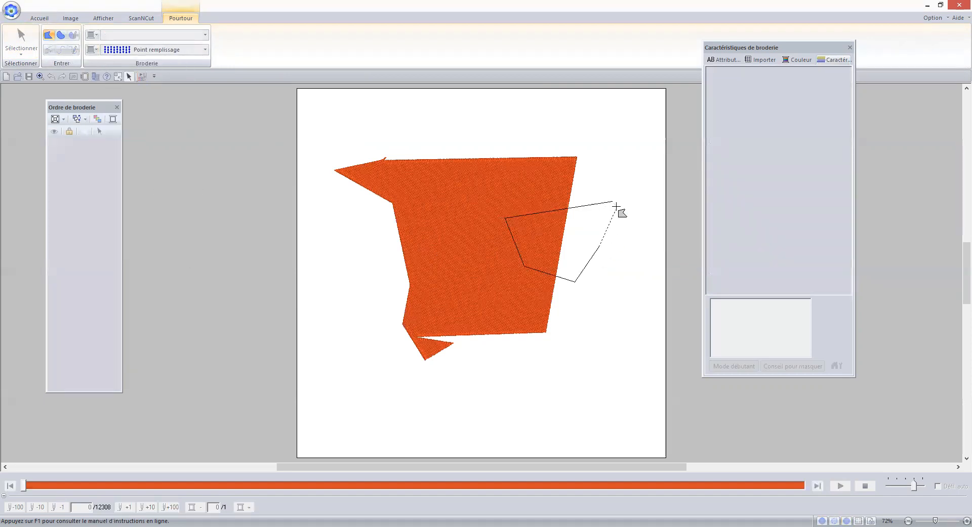
{"action": "left_click", "coordinate": [612, 202]}
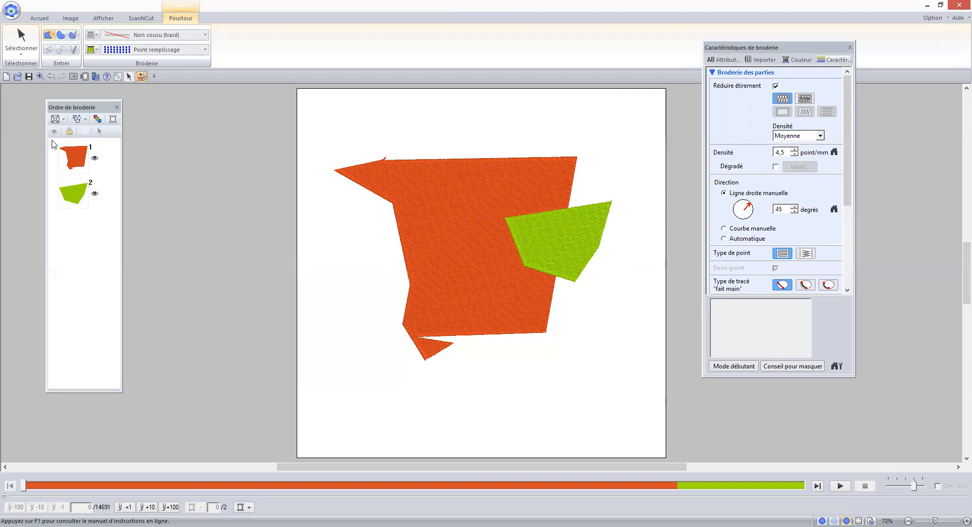
- Select both shapes, check which overlap-editing commands are available for them, and clear the selection
{"action": "left_click_drag", "start_coordinate": [53, 144], "coordinate": [82, 202]}
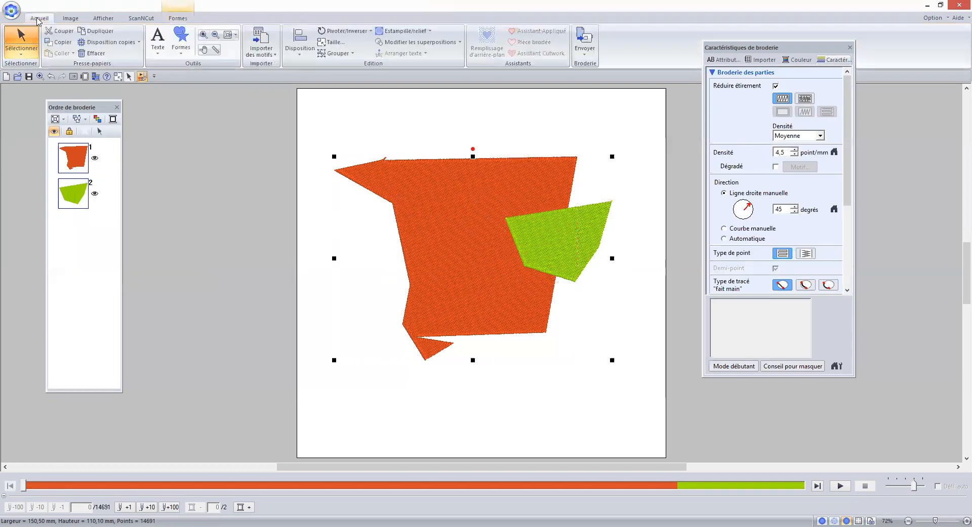
{"action": "left_click", "coordinate": [388, 44]}
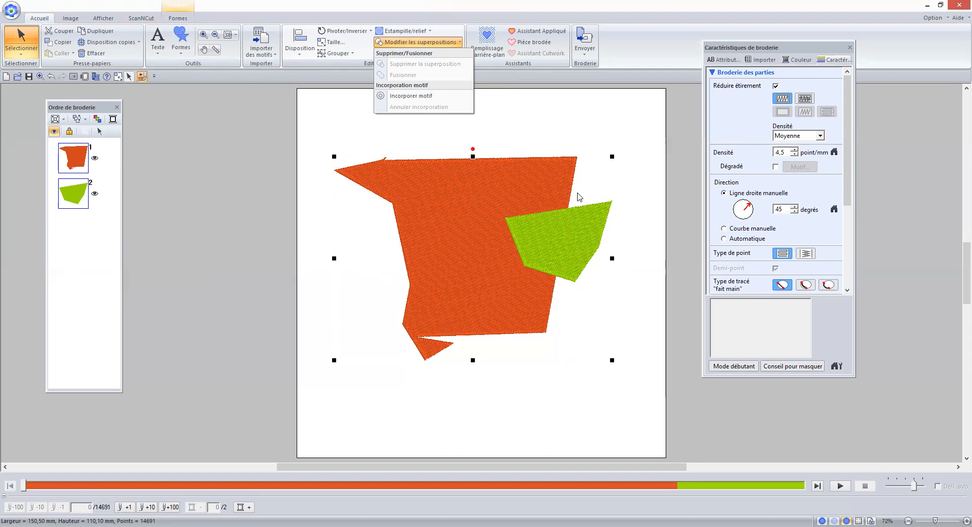
{"action": "left_click", "coordinate": [367, 268]}
{"action": "left_click", "coordinate": [342, 234]}
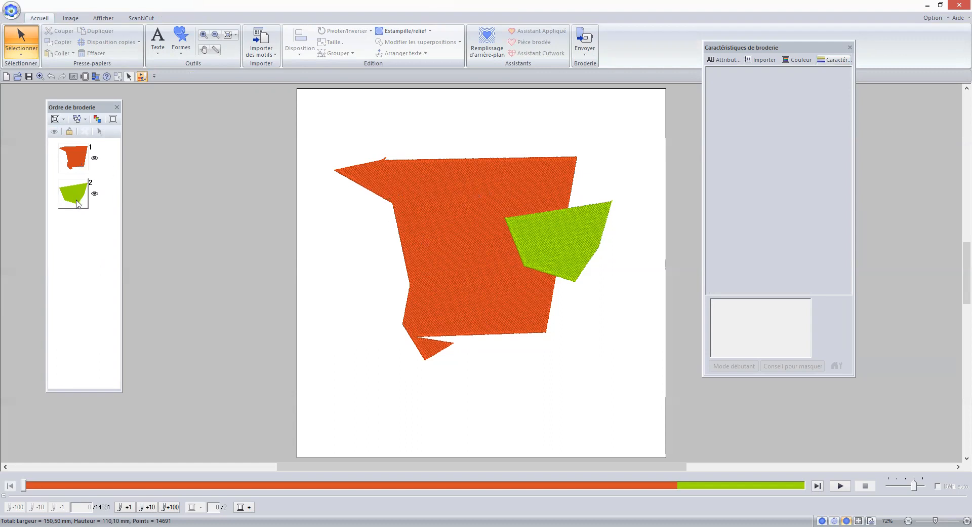
- Show the outline edit points of the orange shape with the point selection tool
{"action": "left_click", "coordinate": [75, 159]}
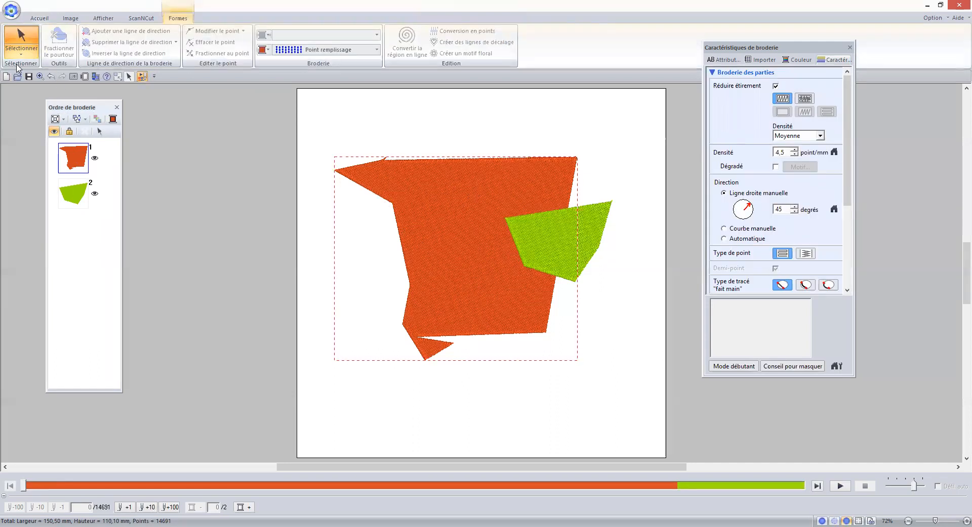
{"action": "left_click", "coordinate": [23, 52]}
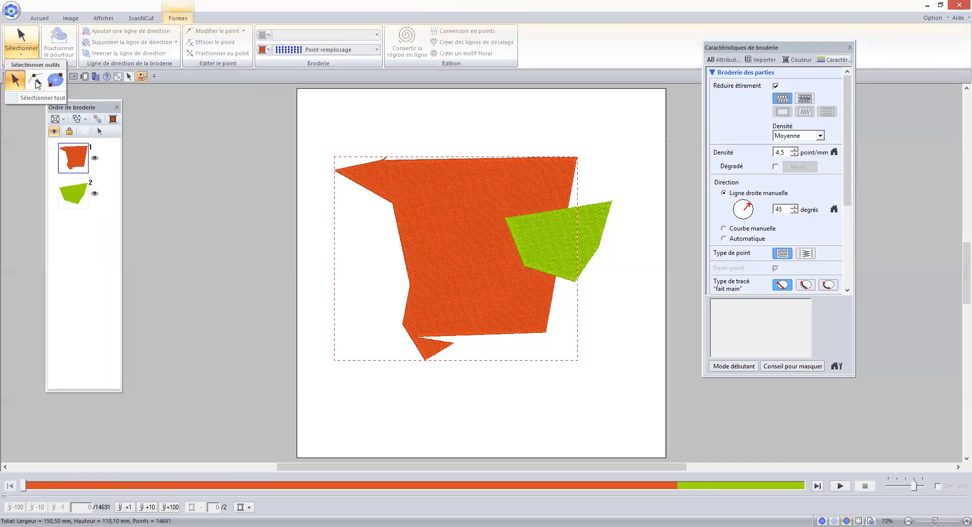
{"action": "left_click", "coordinate": [38, 87]}
{"action": "left_click", "coordinate": [435, 210]}
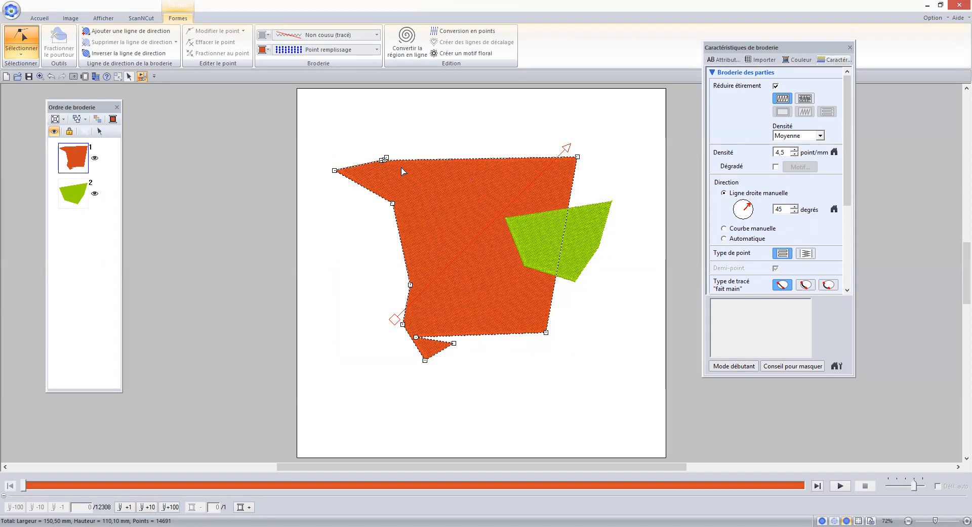
- Delete the two stray outline points that form the small spike on the orange shape's upper edge, near its upper-left corner
{"action": "left_click", "coordinate": [40, 18]}
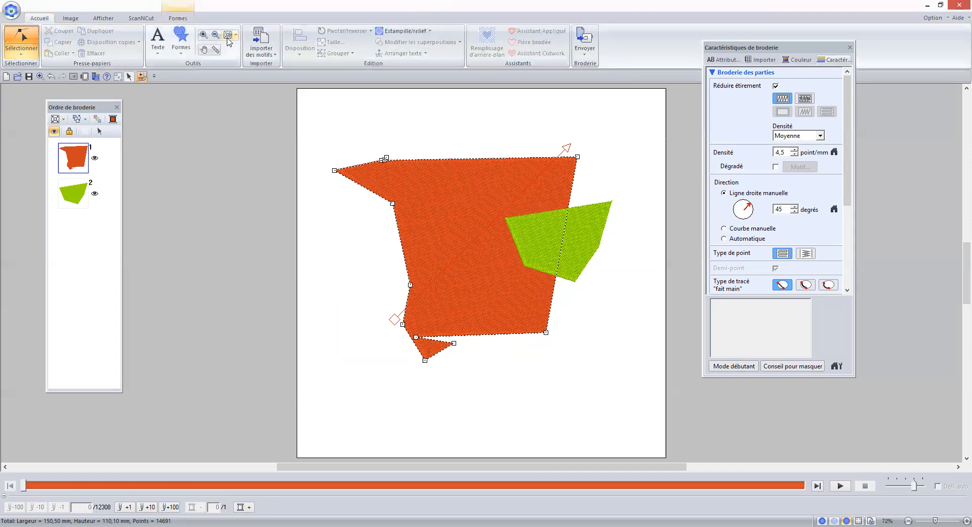
{"action": "left_click", "coordinate": [202, 36]}
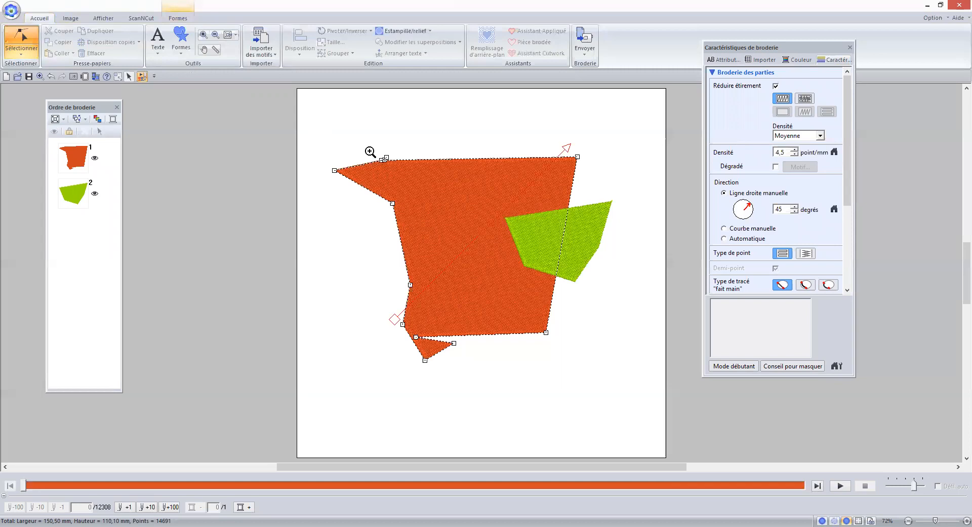
{"action": "left_click_drag", "start_coordinate": [365, 145], "coordinate": [401, 169]}
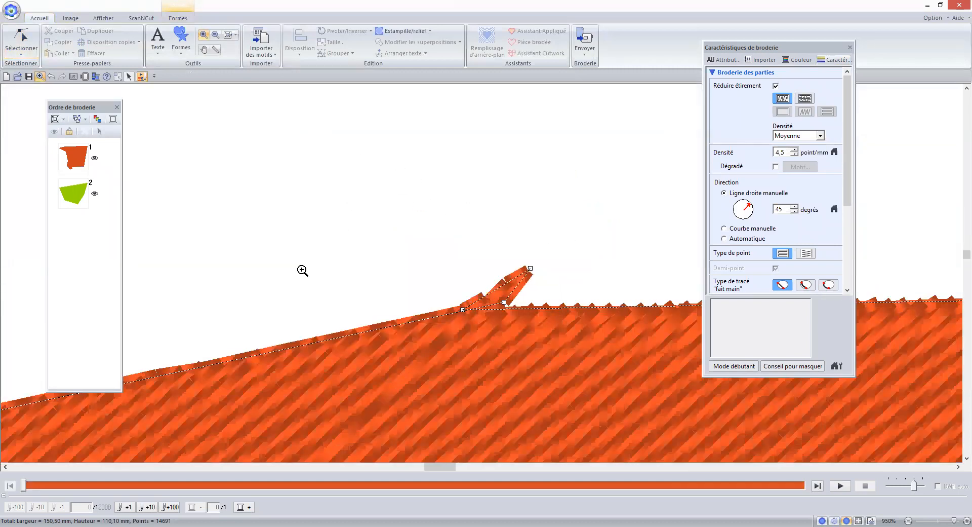
{"action": "key", "text": "Escape"}
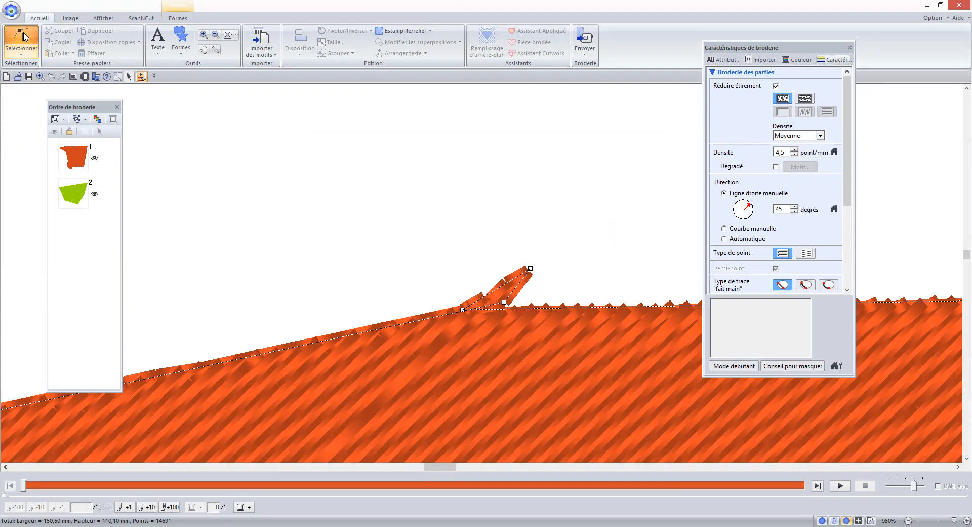
{"action": "left_click", "coordinate": [23, 38]}
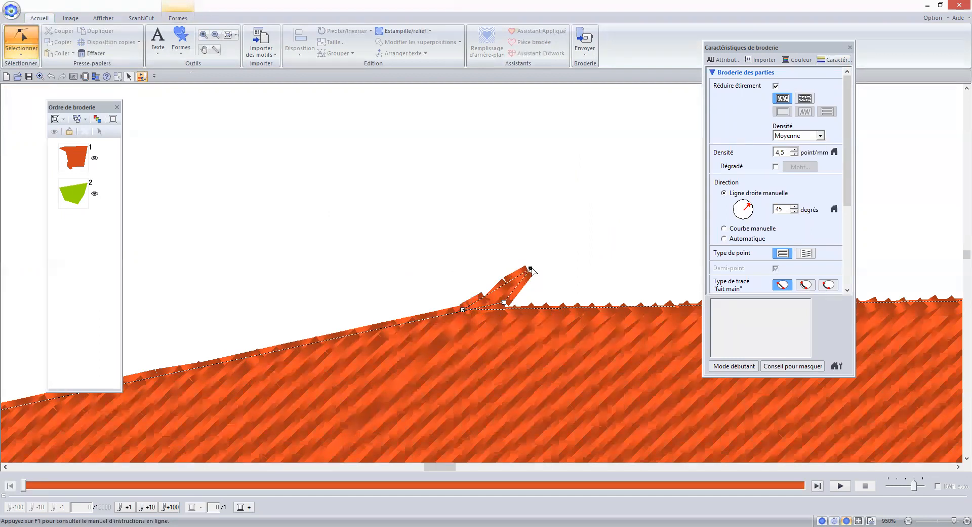
{"action": "right_click", "coordinate": [531, 268]}
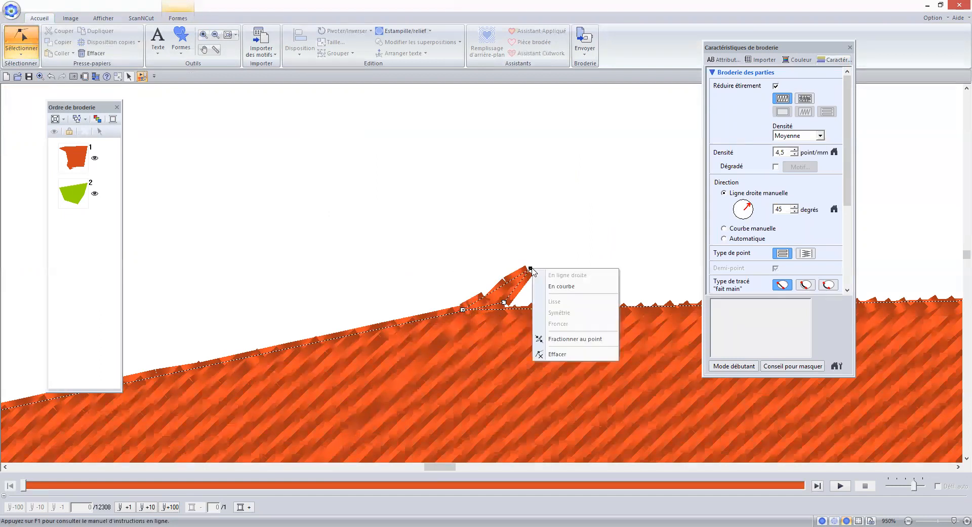
{"action": "left_click", "coordinate": [566, 359]}
{"action": "left_click", "coordinate": [504, 303]}
{"action": "right_click", "coordinate": [504, 303]}
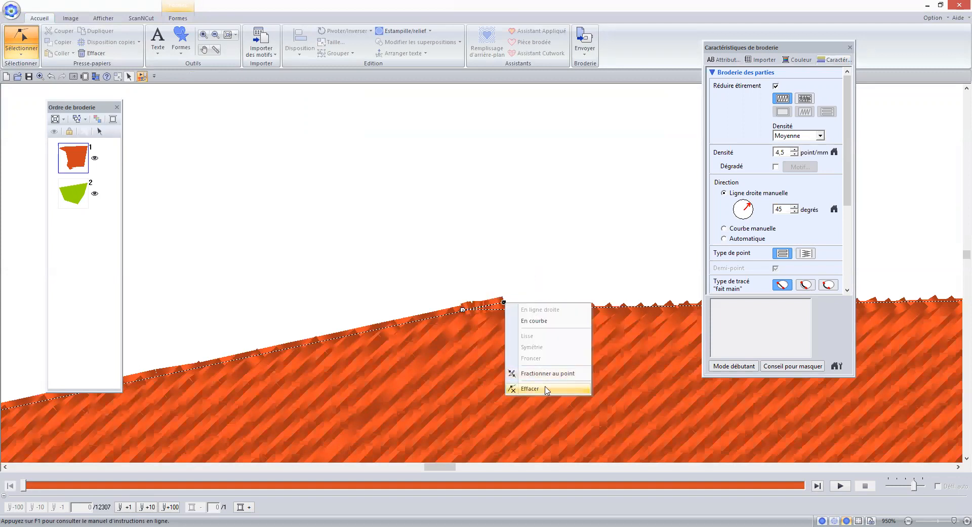
{"action": "left_click", "coordinate": [547, 396]}
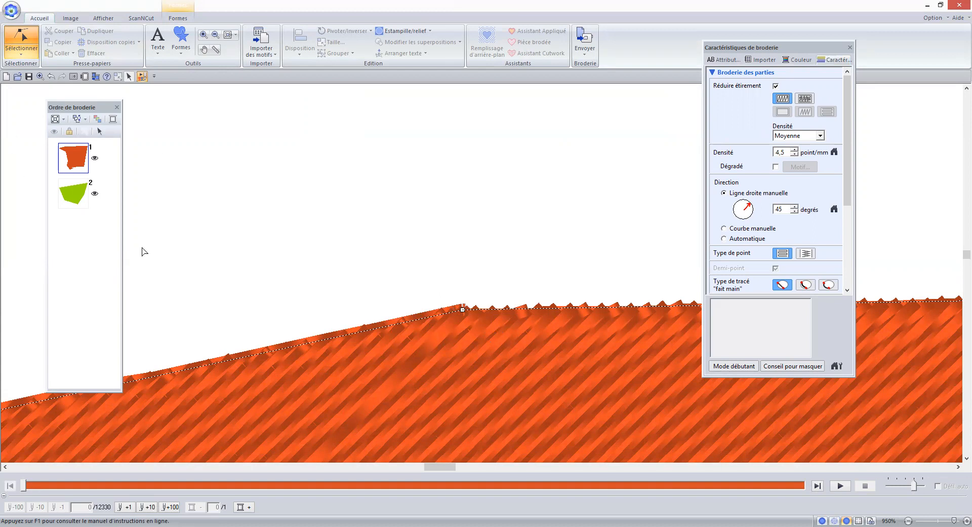
- Delete the surplus outline point just above the green shape's upper-right corner
{"action": "left_click", "coordinate": [216, 35]}
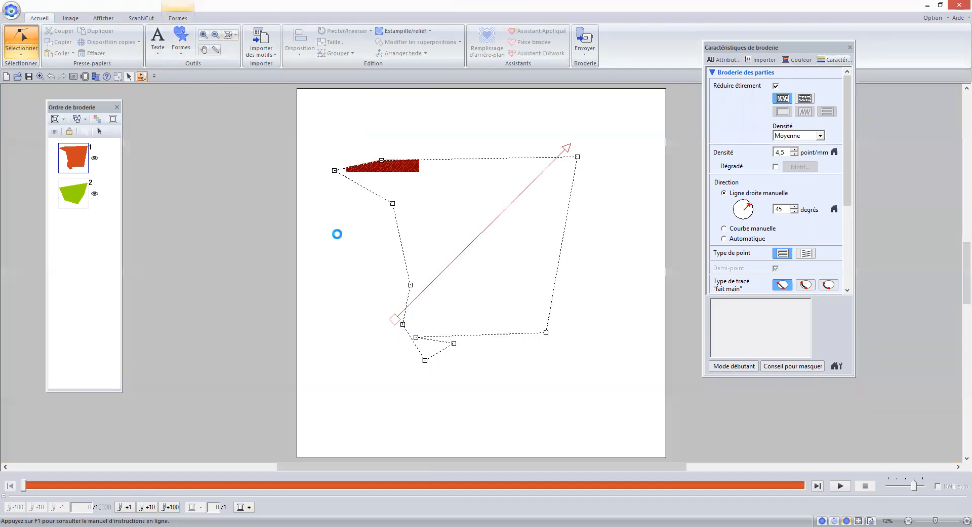
{"action": "left_click", "coordinate": [554, 230]}
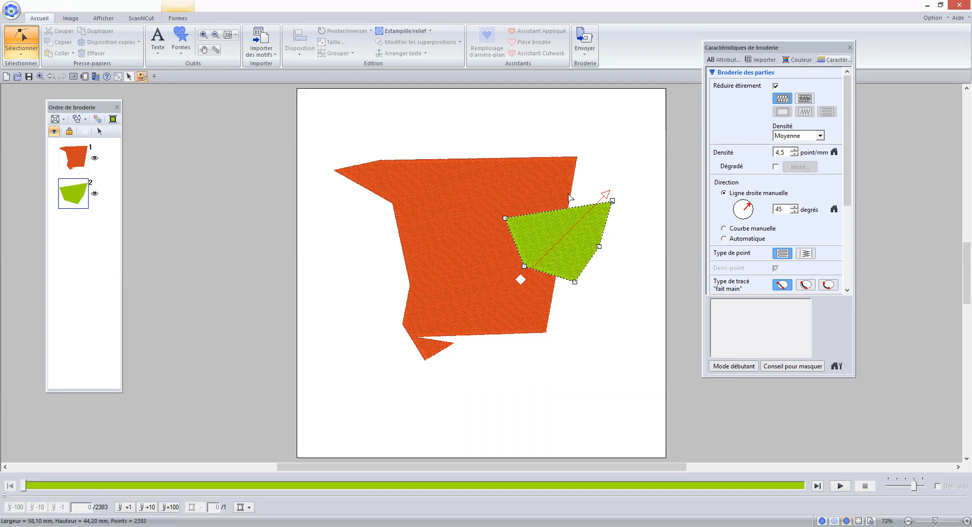
{"action": "left_click", "coordinate": [203, 34]}
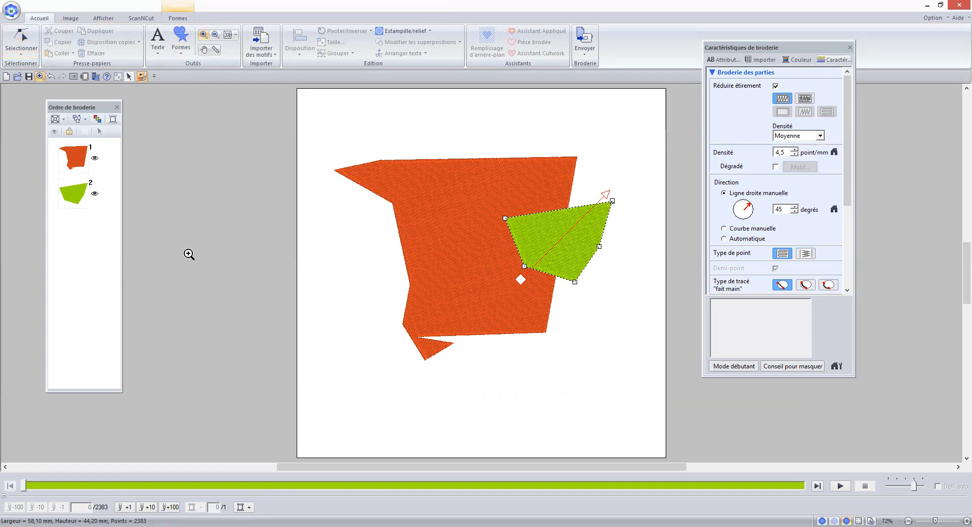
{"action": "left_click_drag", "start_coordinate": [606, 190], "coordinate": [620, 207]}
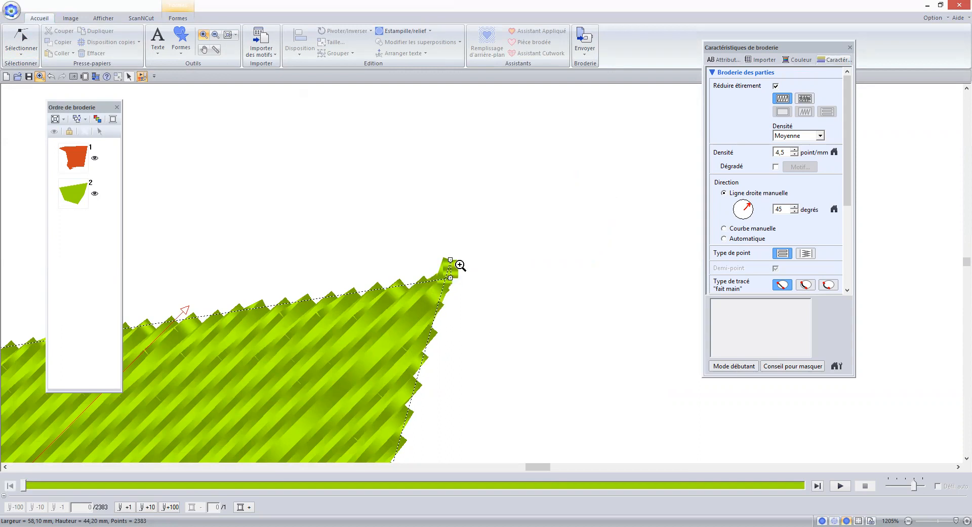
{"action": "left_click", "coordinate": [31, 48]}
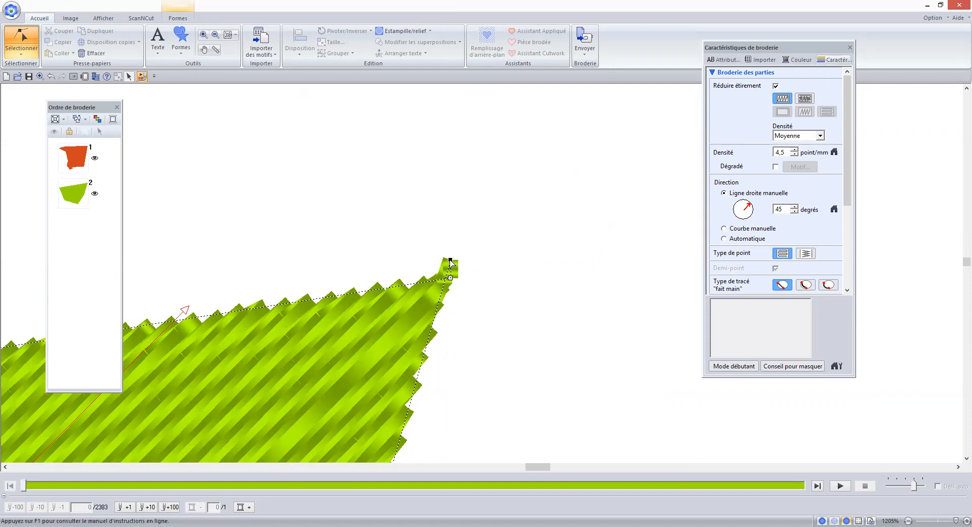
{"action": "right_click", "coordinate": [451, 262]}
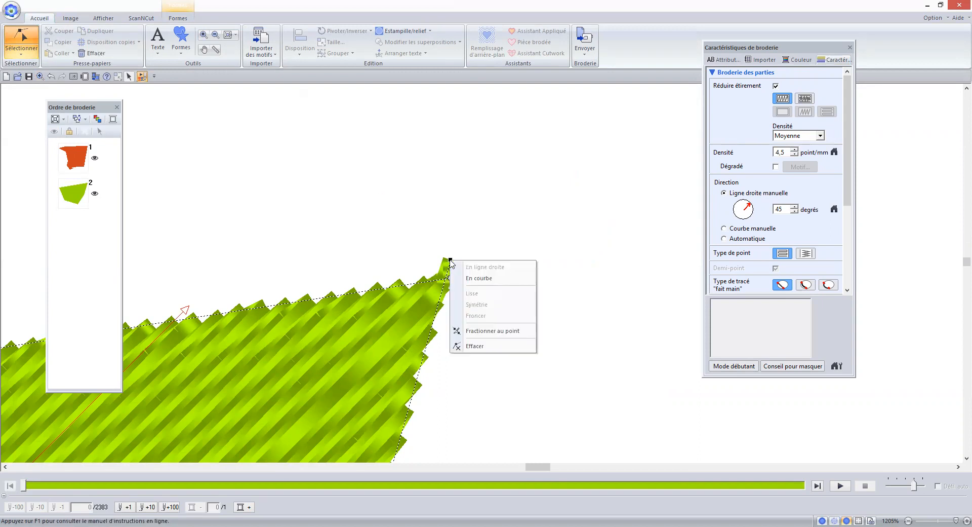
{"action": "left_click", "coordinate": [500, 344]}
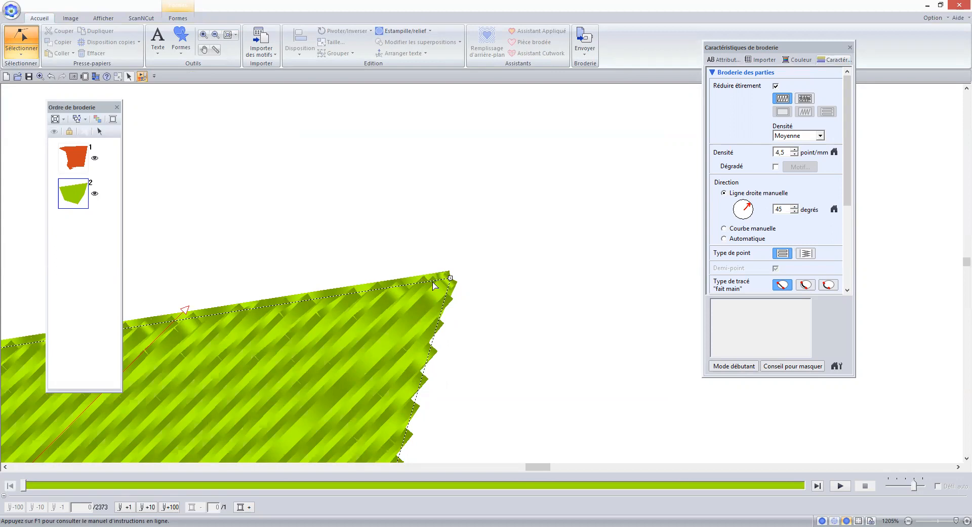
- Select all shapes and remove the overlap so the orange fill is cut away beneath the green shape
{"action": "left_click", "coordinate": [227, 40]}
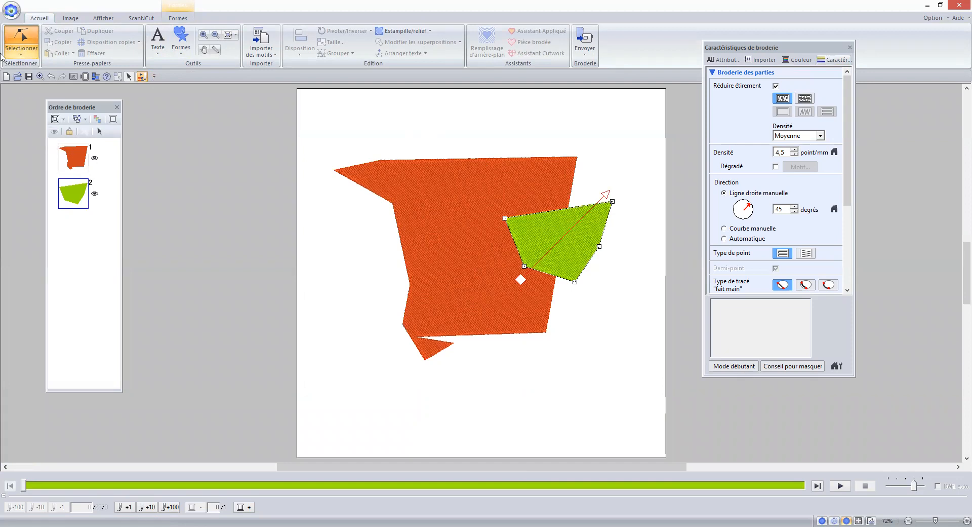
{"action": "left_click", "coordinate": [10, 52]}
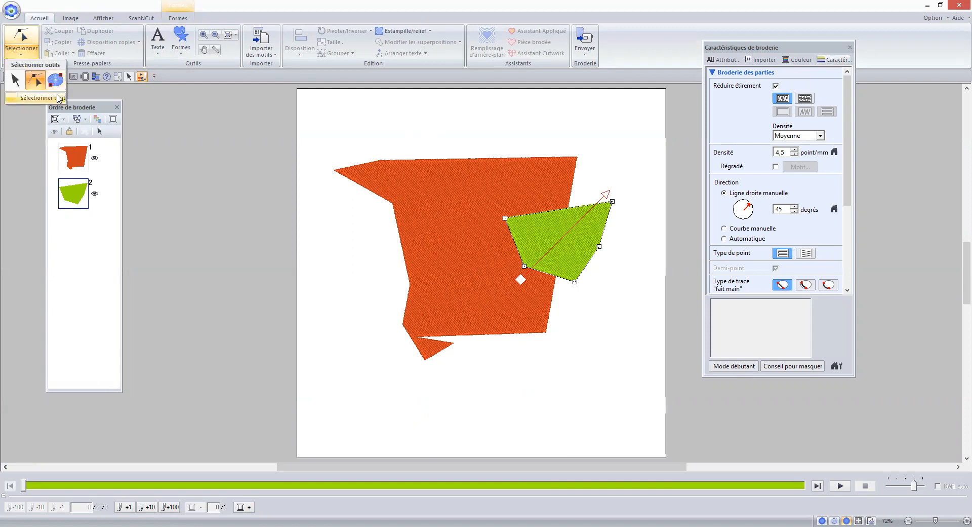
{"action": "left_click", "coordinate": [59, 98]}
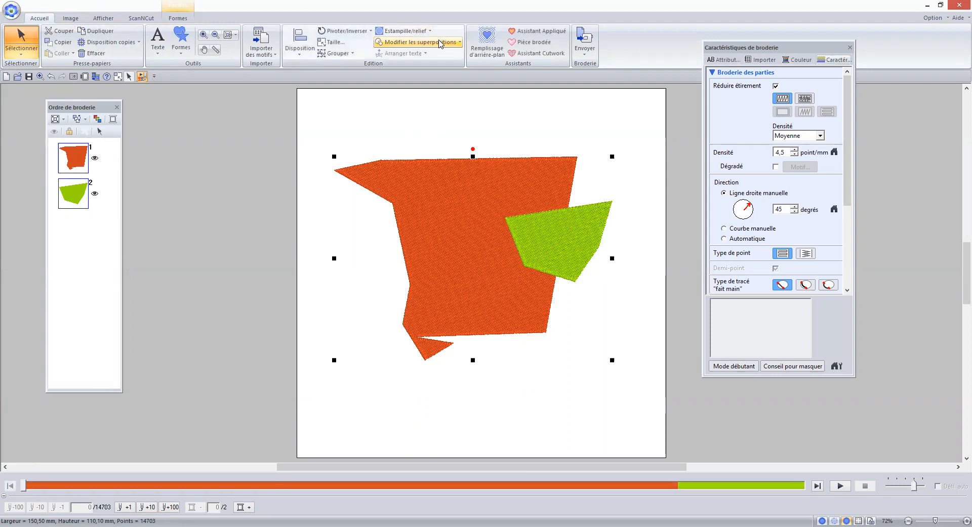
{"action": "left_click", "coordinate": [440, 44]}
{"action": "left_click", "coordinate": [437, 65]}
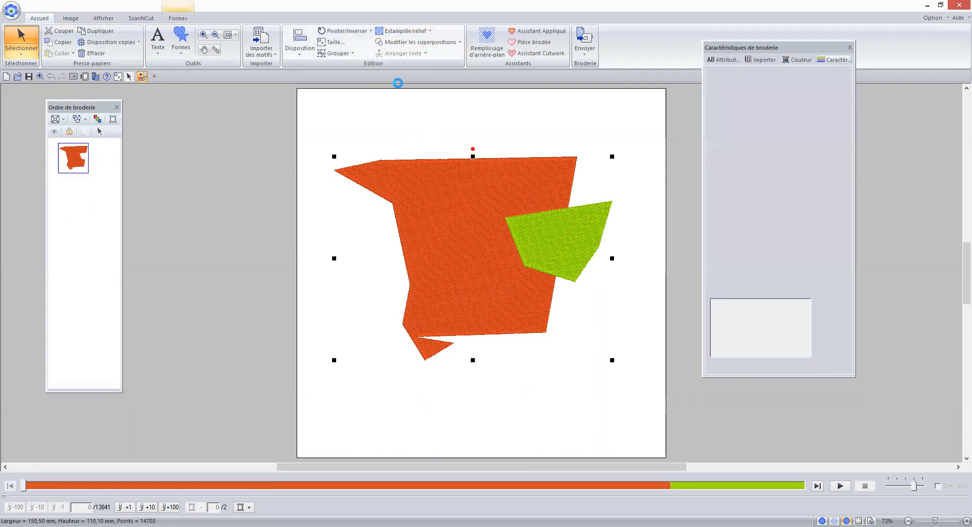
- Select only the orange shape in the sewing order and show the available selection tools
{"action": "left_click", "coordinate": [85, 170]}
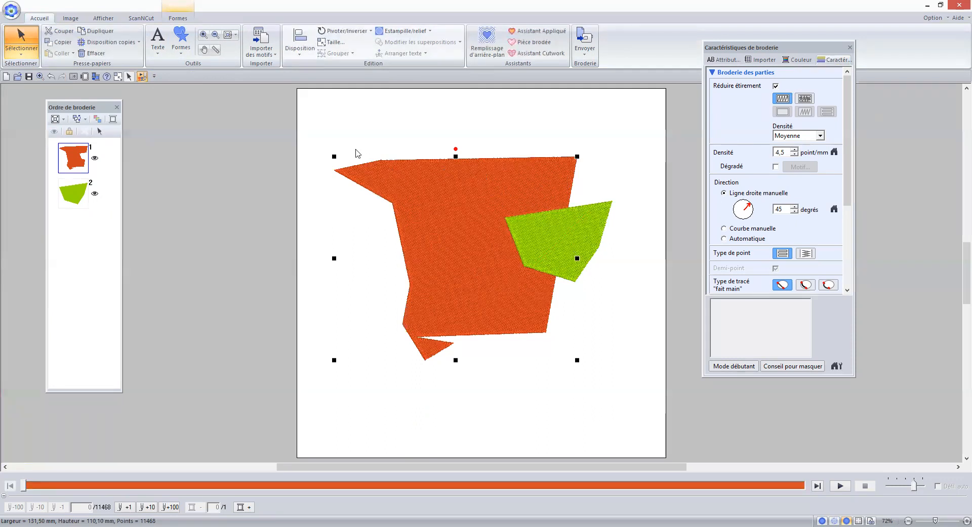
{"action": "left_click", "coordinate": [15, 59]}
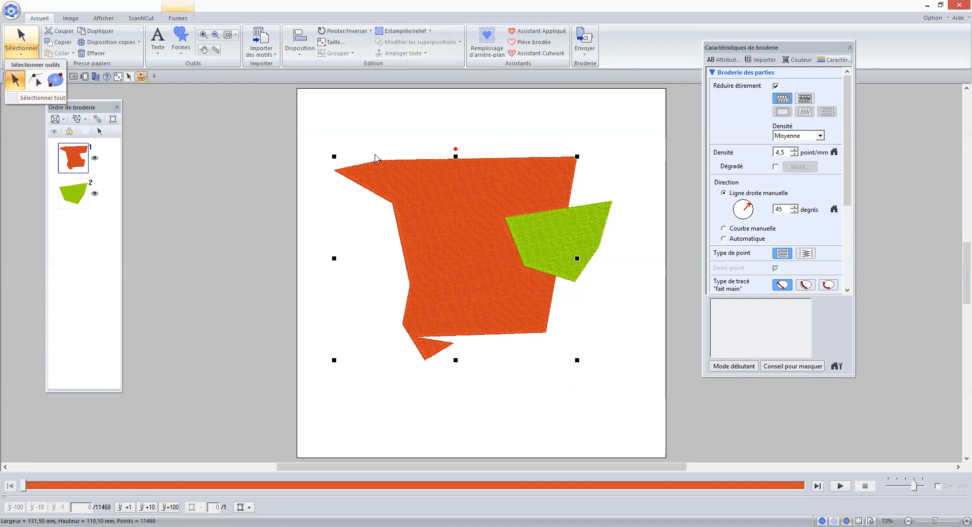